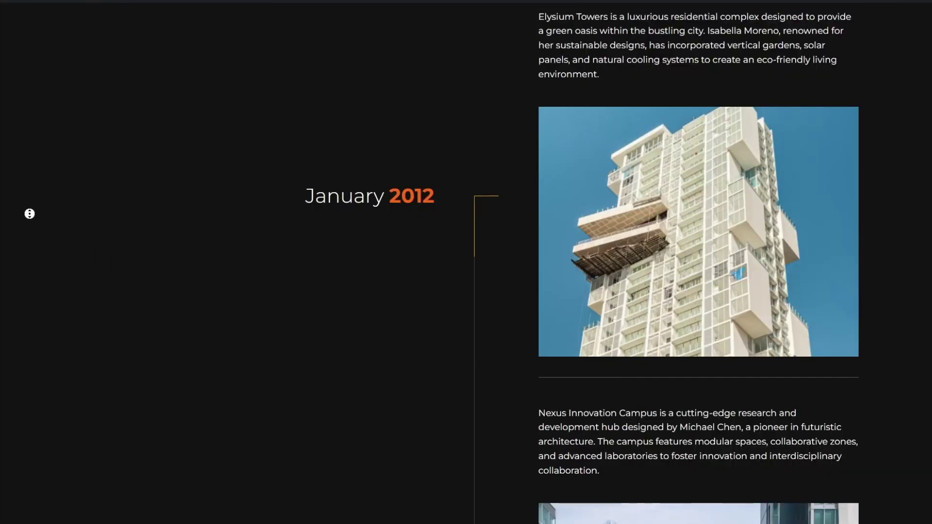
Scroll down the sample version-history timeline page, Versions 1.1.1 to 1.3.0, to its footer.
scroll(27, 251, "down", 10)
scroll(26, 251, "down", 8)
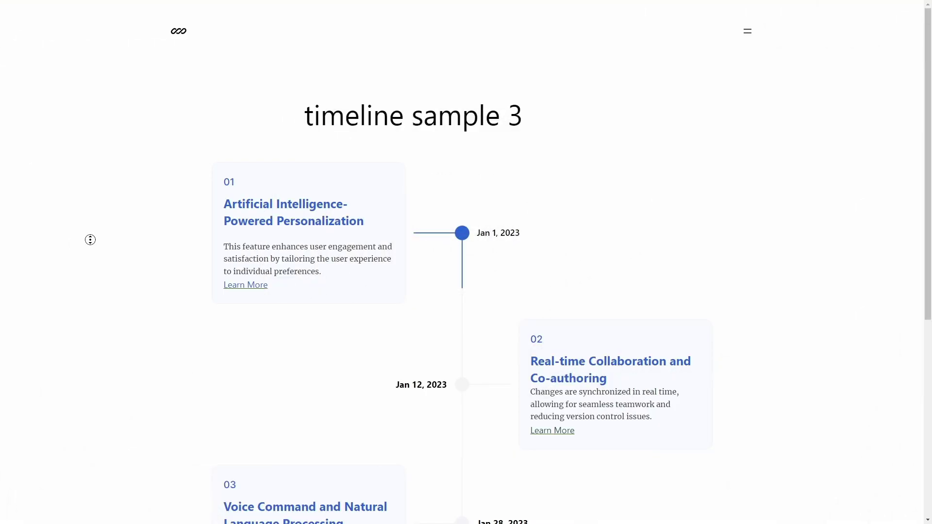
scroll(88, 263, "down", 2)
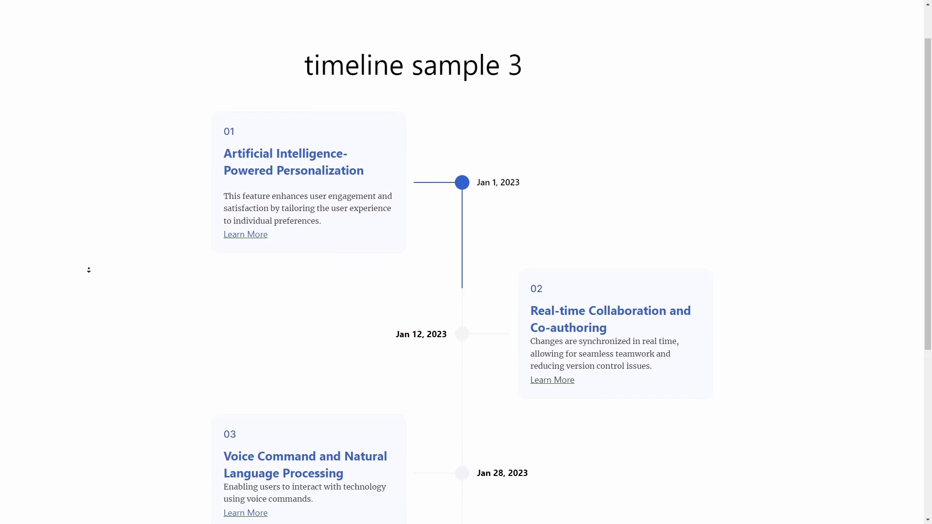
scroll(89, 270, "down", 6)
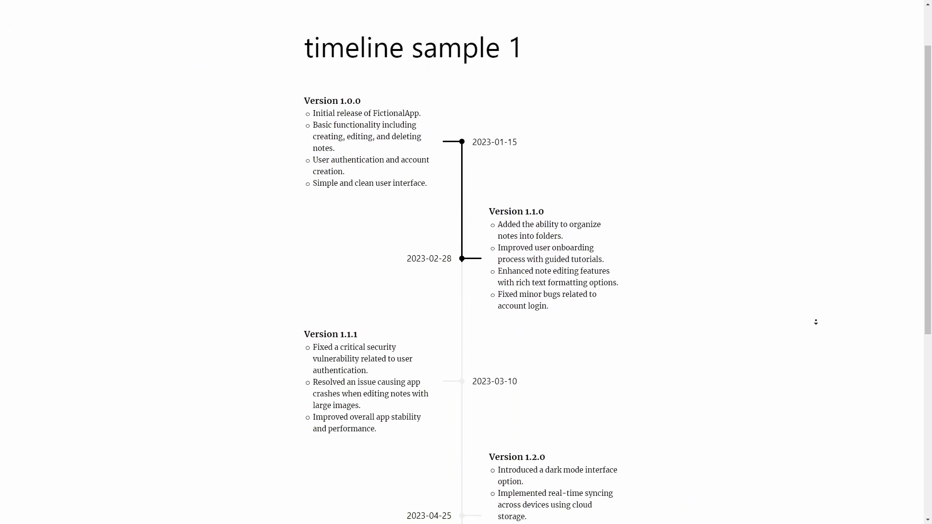
scroll(816, 322, "down", 6)
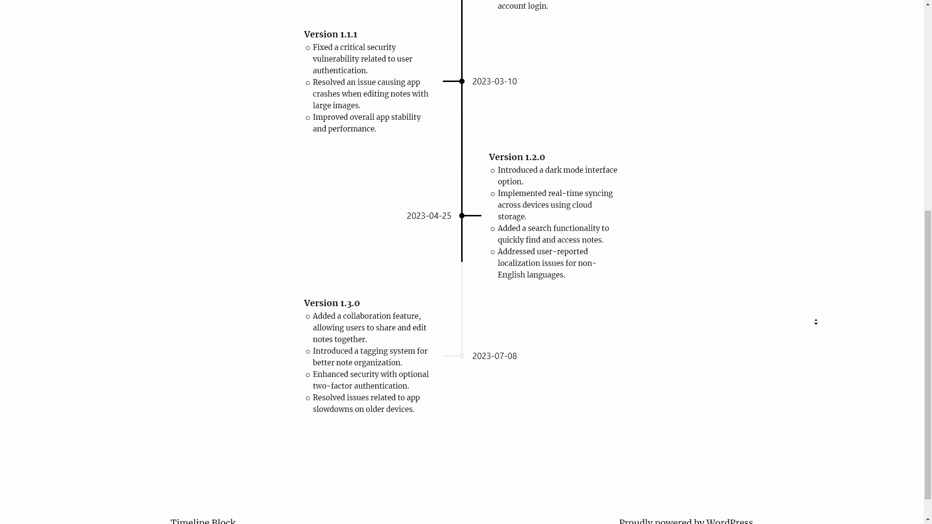
scroll(816, 322, "down", 1)
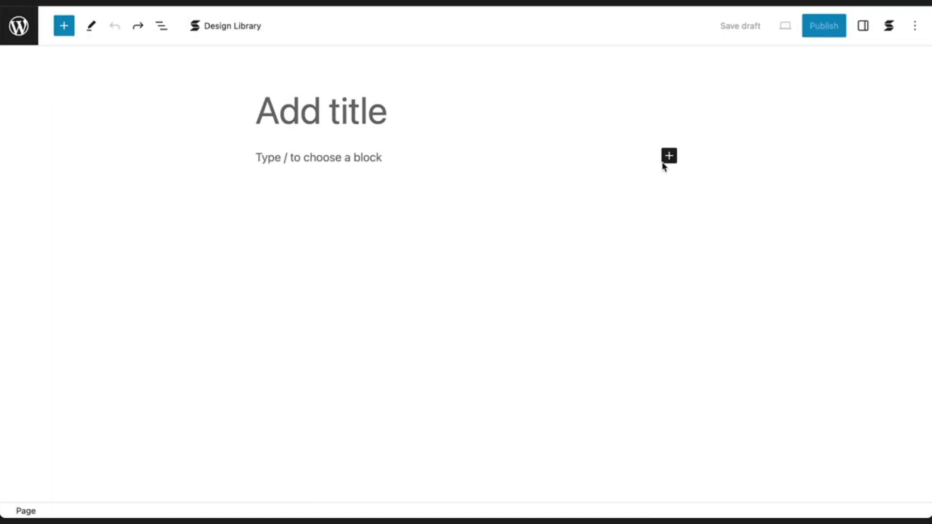
Add two Timeline blocks dated Aug 15, 2023 to the new page, the second via the /Time command.
left_click(669, 158)
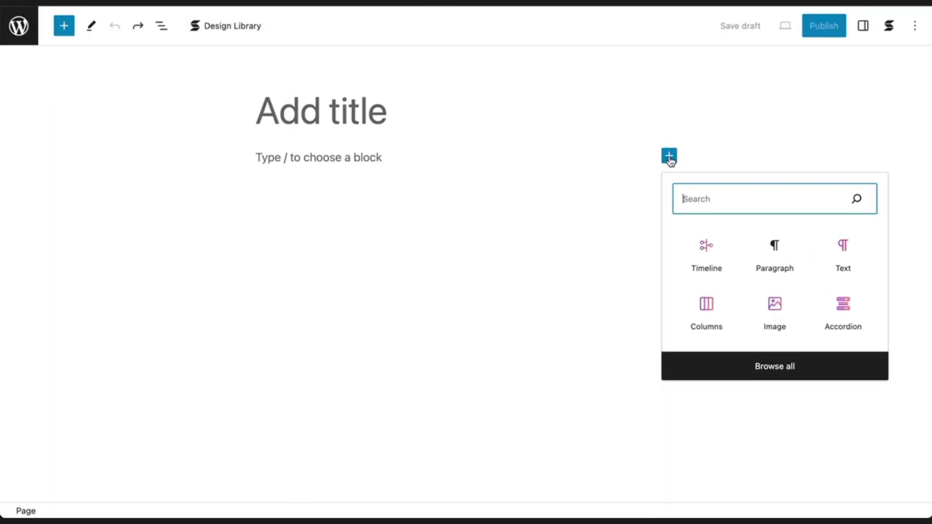
left_click(707, 255)
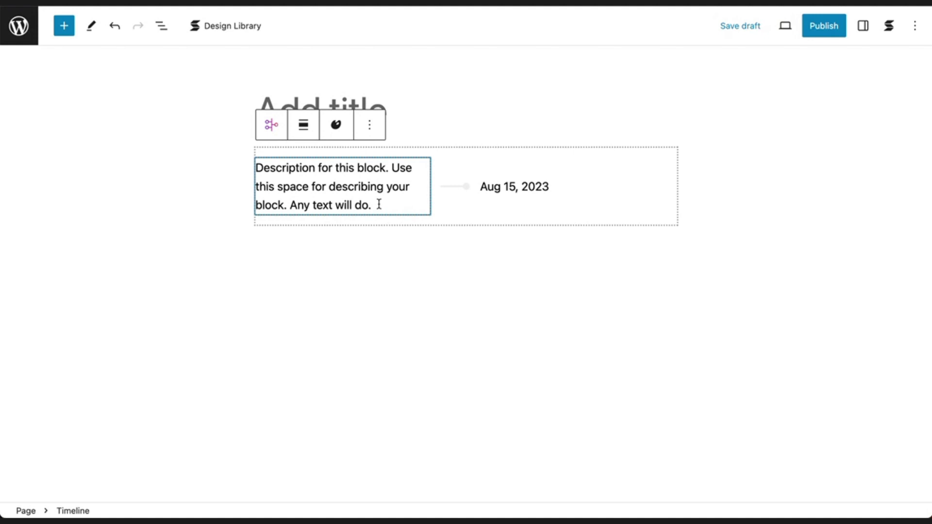
left_click(373, 246)
left_click(362, 246)
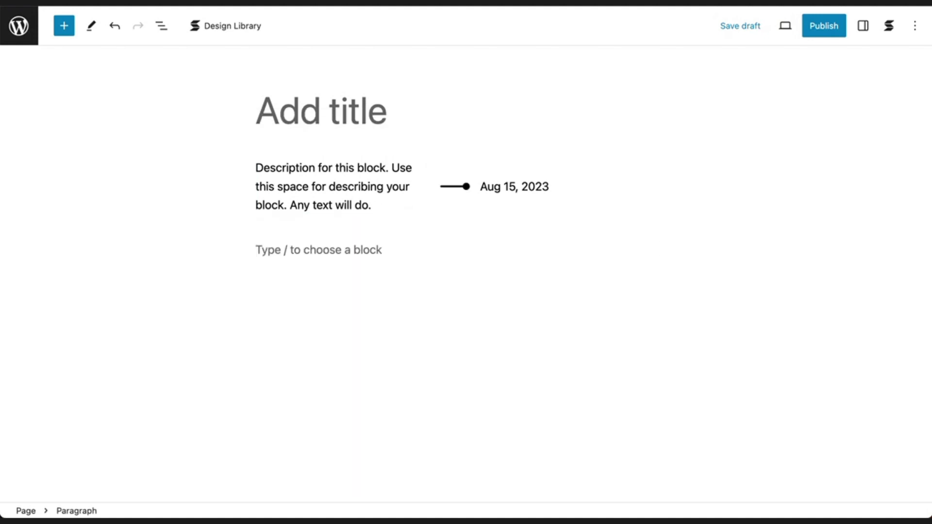
type("/Time")
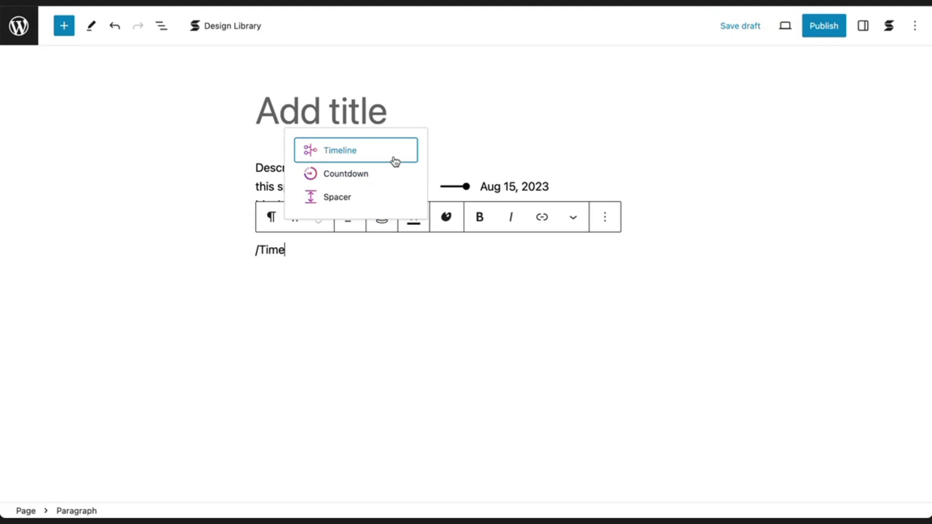
left_click(395, 161)
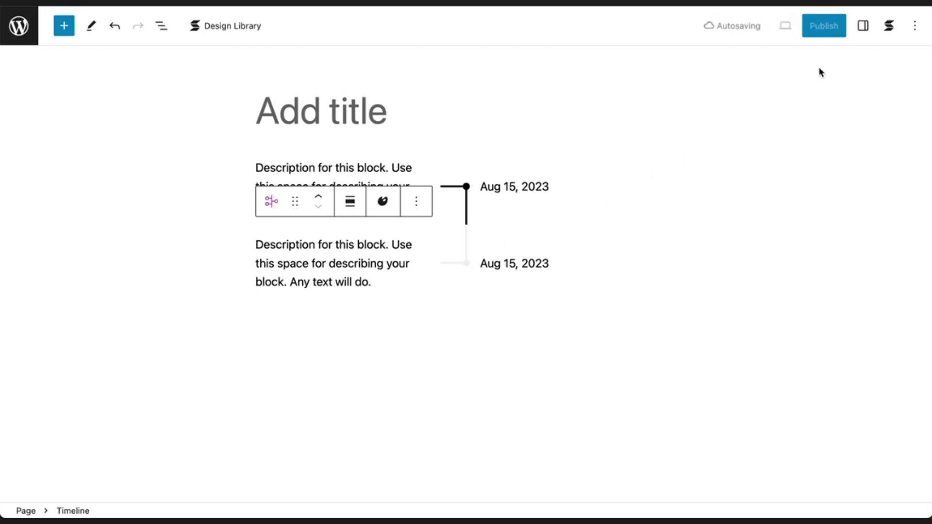
left_click(864, 33)
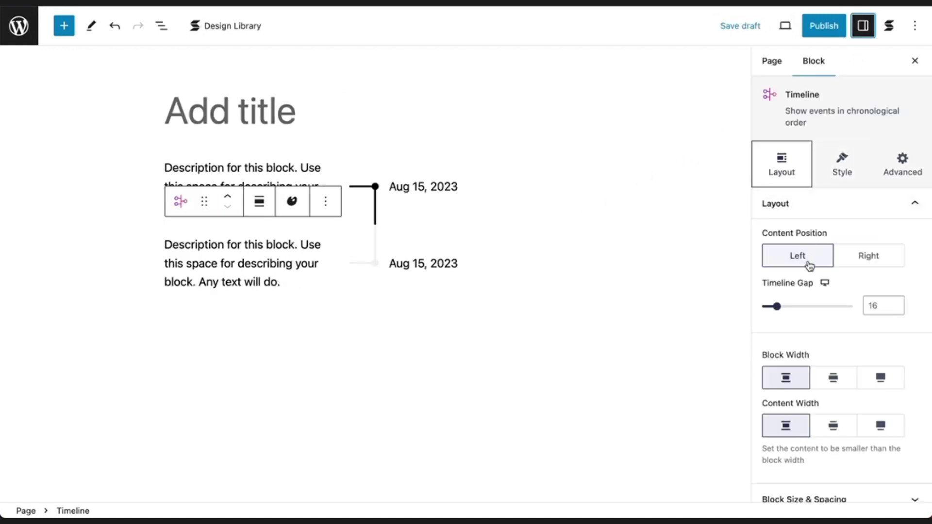
Set the timeline Content Position to Right and widen the Timeline Gap to 40.
left_click(873, 268)
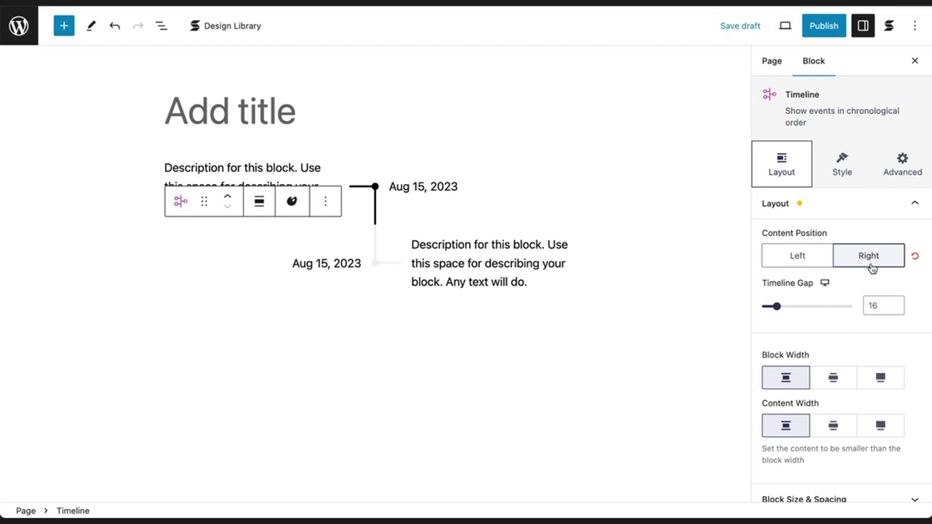
left_click_drag(778, 308, 808, 307)
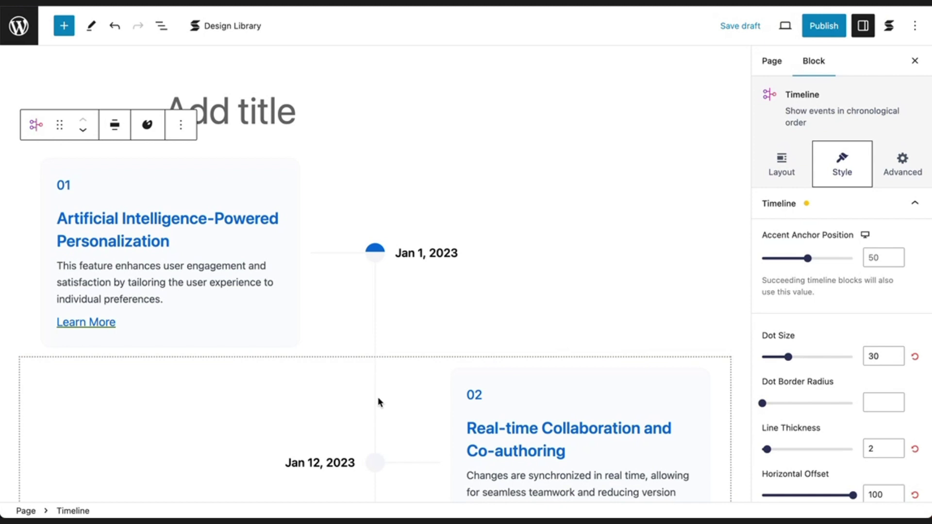
Drag the Accent Anchor Position down to 0, then back up to 100.
scroll(378, 398, "down", 3)
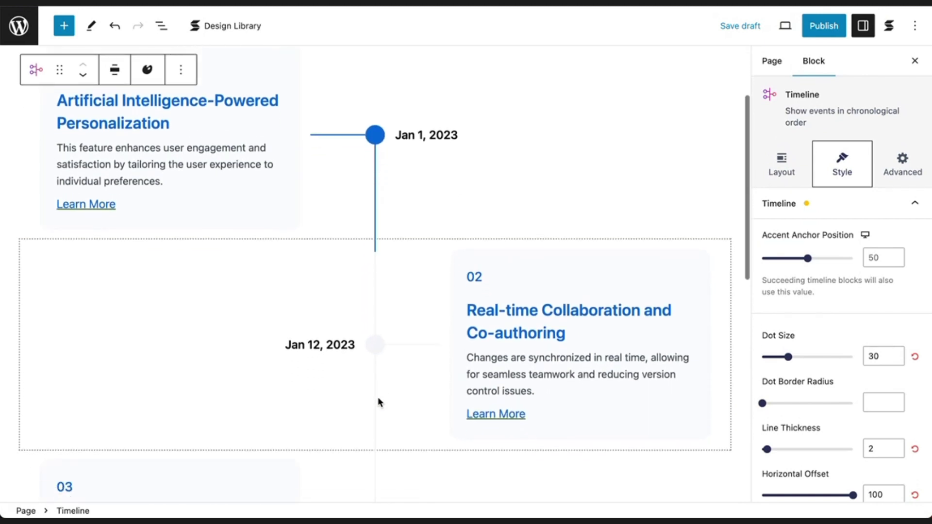
scroll(378, 397, "up", 2)
scroll(378, 402, "up", 3)
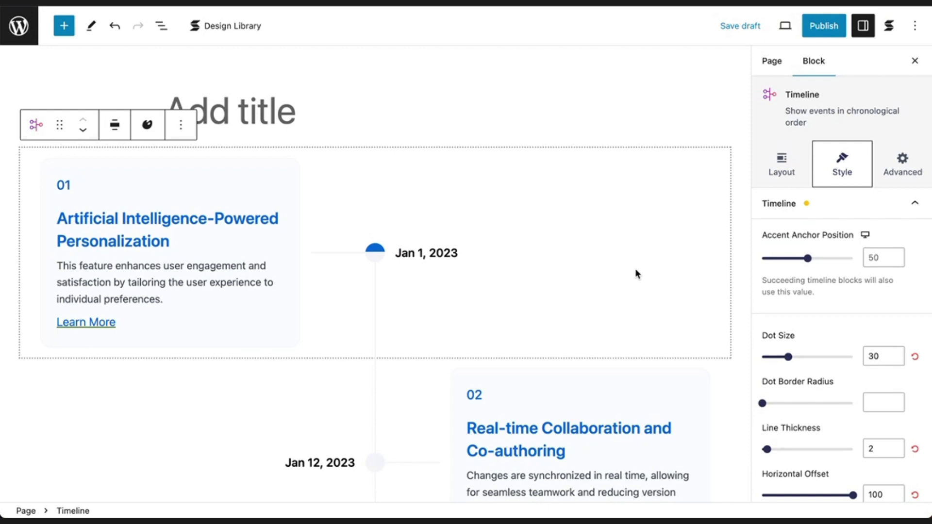
mouse_move(809, 261)
left_mouse_down()
mouse_move(763, 264)
mouse_move(812, 263)
left_mouse_up()
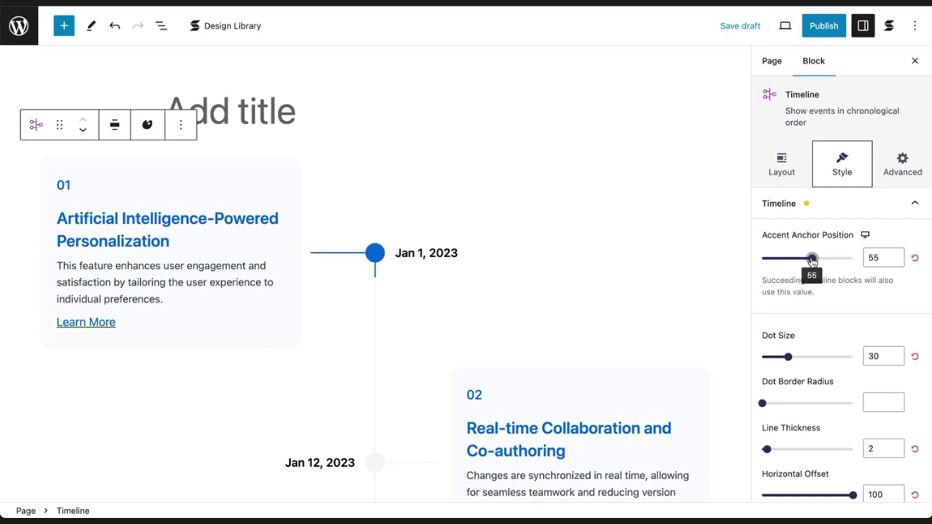
left_click_drag(813, 261, 853, 262)
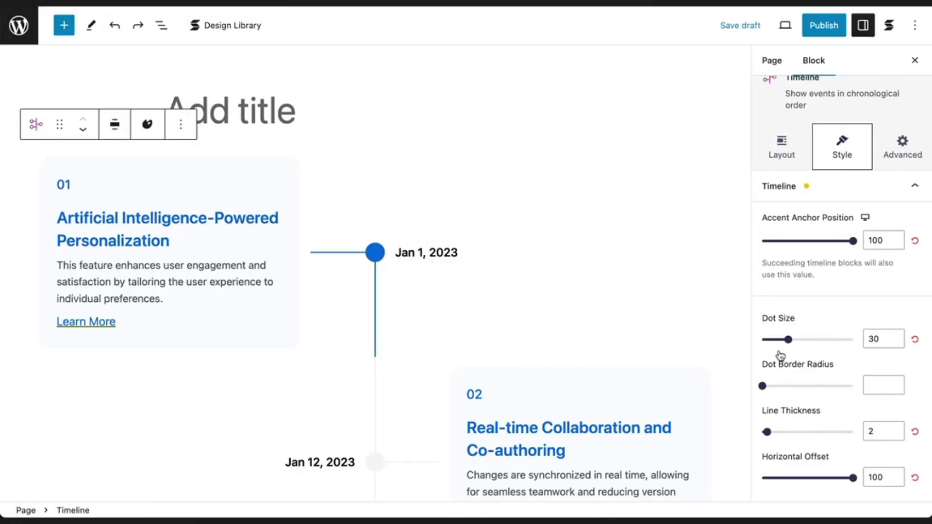
Tune the timeline dots and line: dot size 30, border radius 15, line thickness 2, and horizontal offset.
mouse_move(788, 340)
left_mouse_down()
mouse_move(763, 342)
mouse_move(788, 340)
left_mouse_up()
left_click_drag(769, 384, 854, 387)
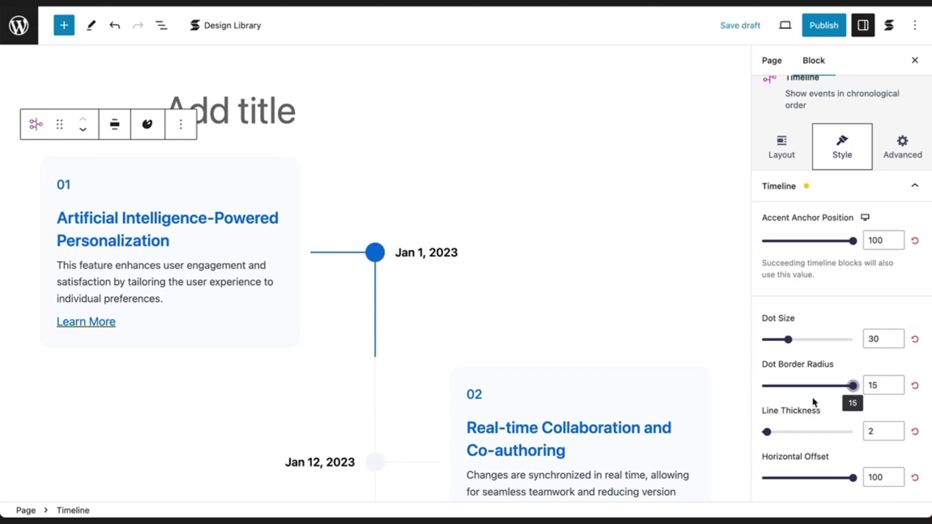
mouse_move(769, 433)
left_mouse_down()
mouse_move(795, 436)
mouse_move(769, 441)
left_mouse_up()
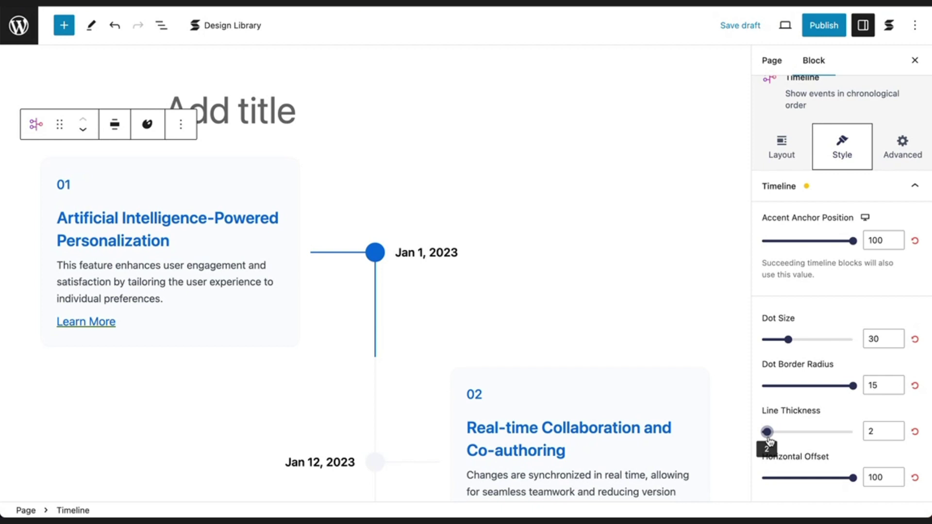
mouse_move(854, 479)
left_mouse_down()
mouse_move(806, 479)
mouse_move(854, 478)
left_mouse_up()
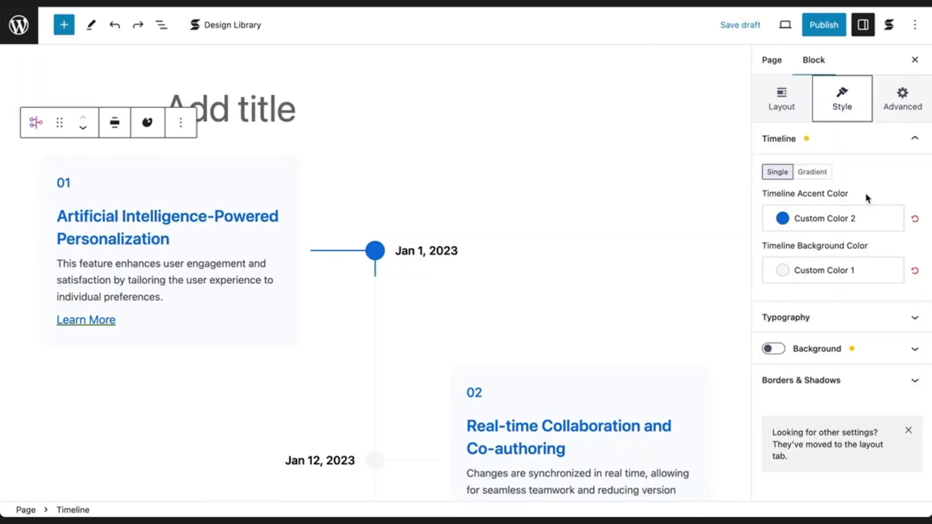
Review the accent colour choices, then shade the timeline background toward light grey #f3f3f3 in its picker.
left_click(872, 230)
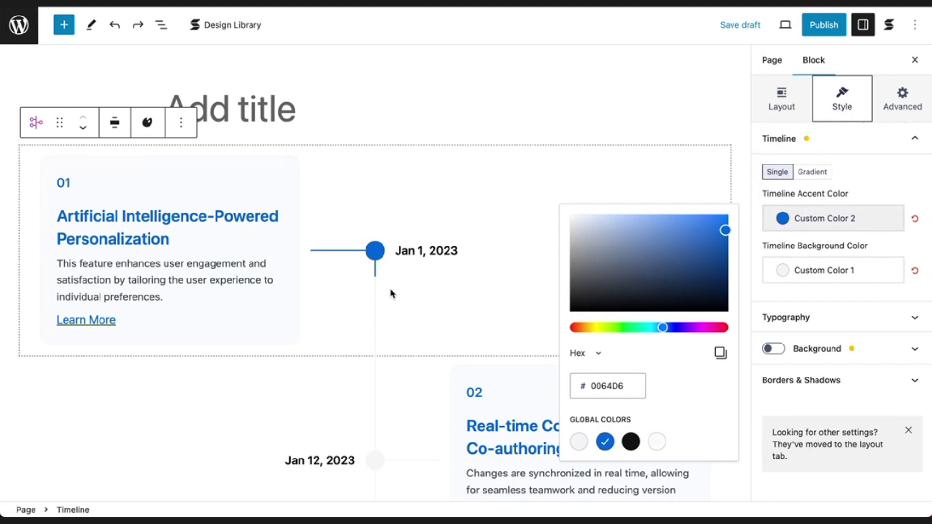
scroll(391, 291, "down", 5)
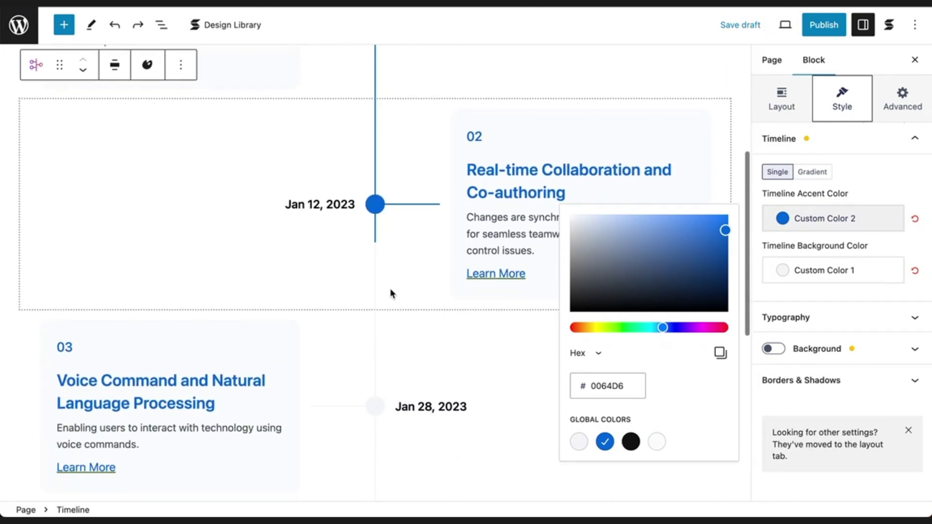
scroll(391, 291, "up", 6)
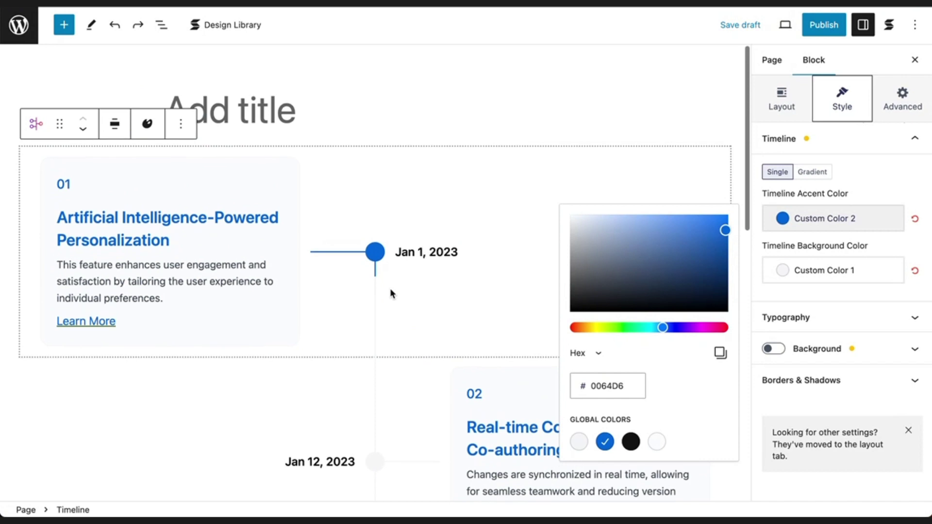
left_click(838, 269)
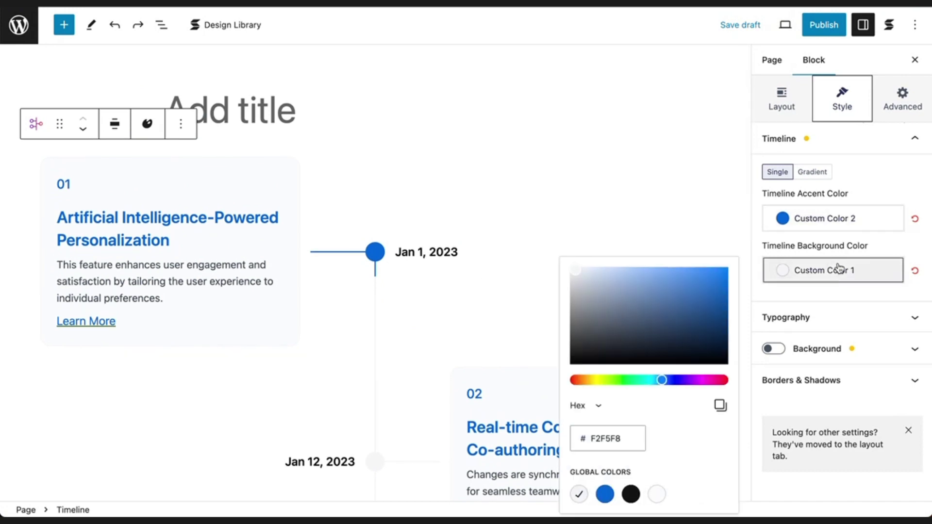
mouse_move(575, 271)
left_mouse_down()
mouse_move(573, 320)
mouse_move(572, 261)
left_mouse_up()
Set the timeline background to Custom Color 1 and change the first date label to 'Jan 2023'.
left_click(579, 494)
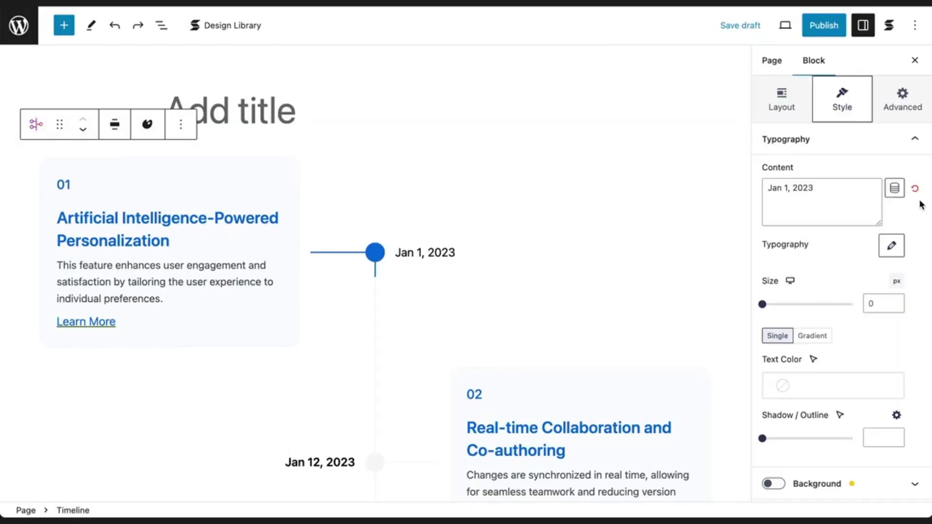
left_click(915, 189)
left_click(823, 192)
type("Jan 2023")
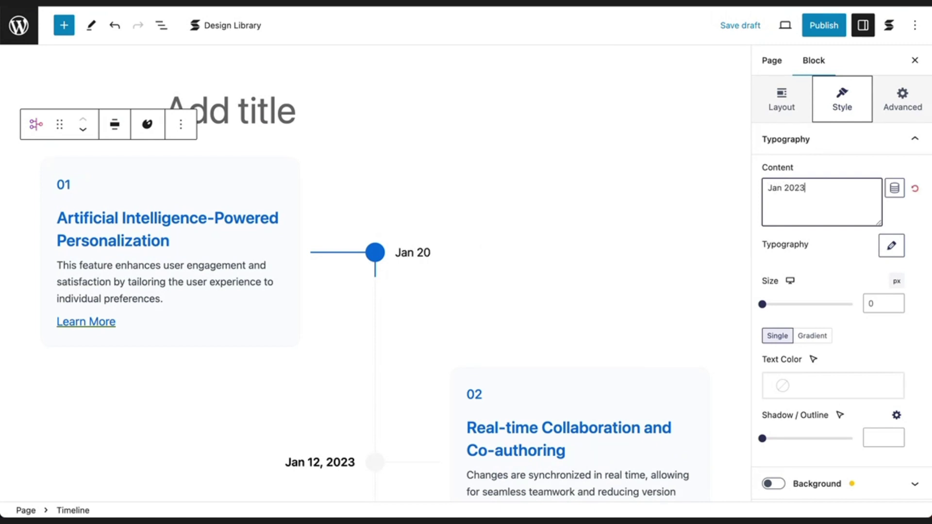
Make the date label's typography Bold weight with Uppercase transform.
left_click(892, 250)
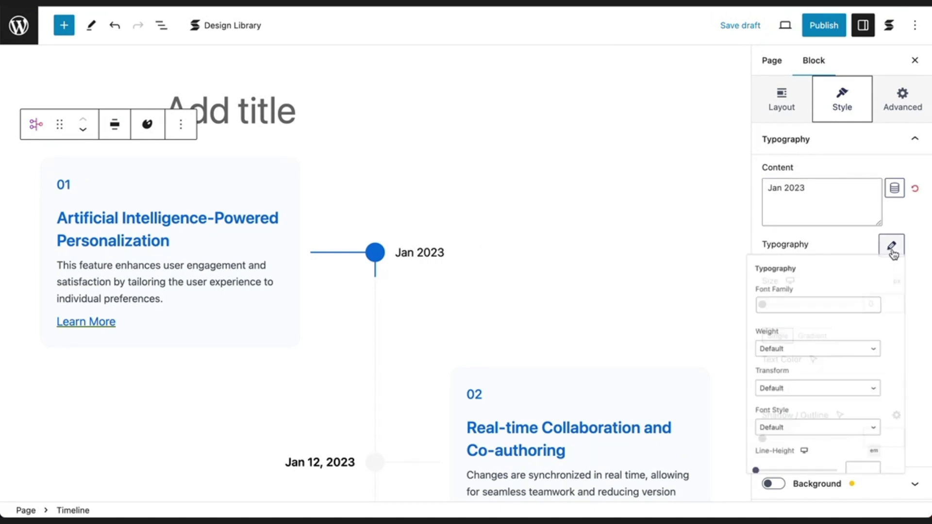
left_click(836, 370)
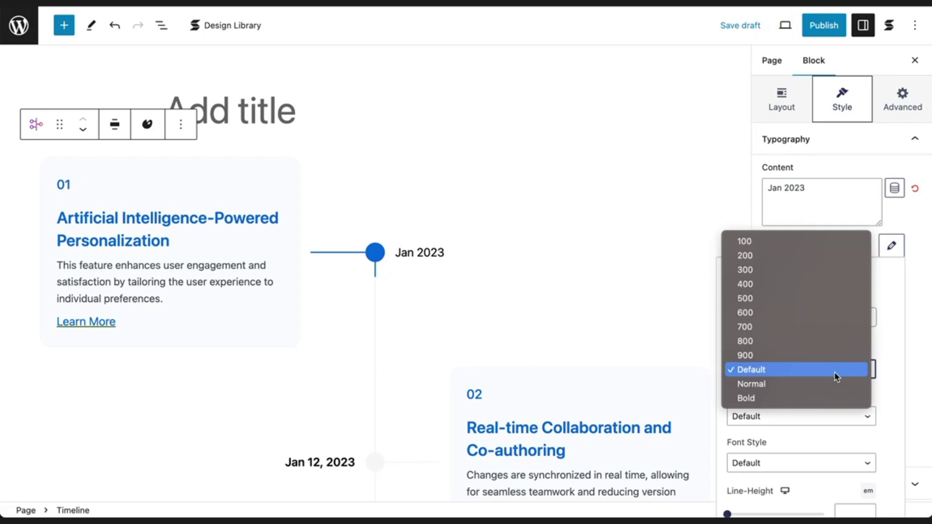
left_click(828, 398)
left_click(828, 414)
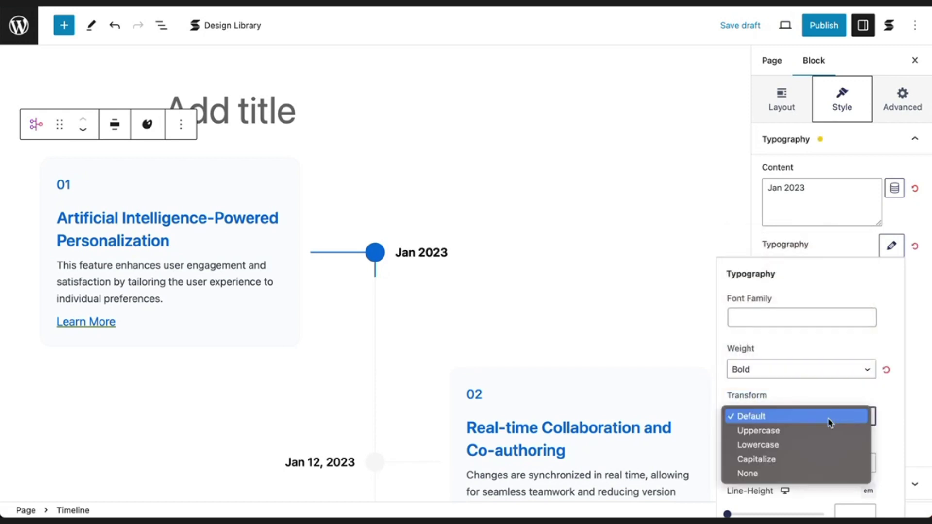
left_click(828, 430)
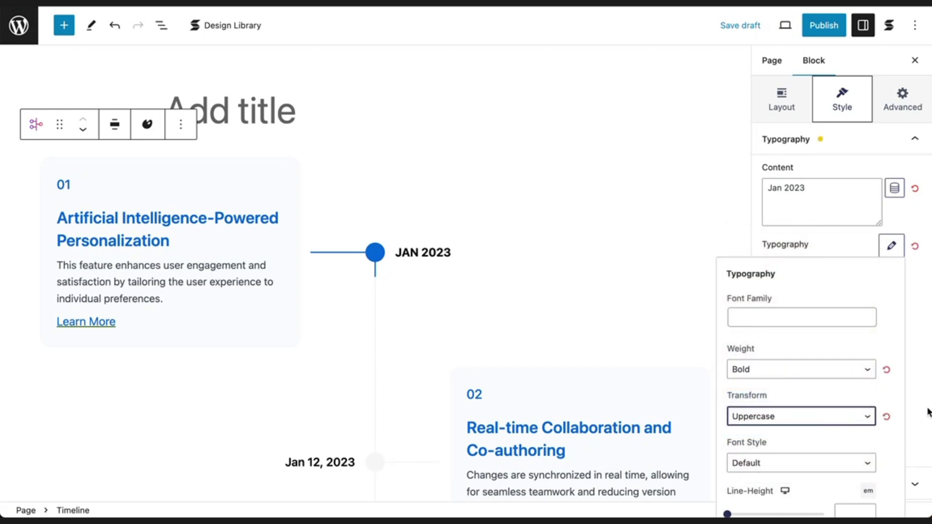
left_click(928, 411)
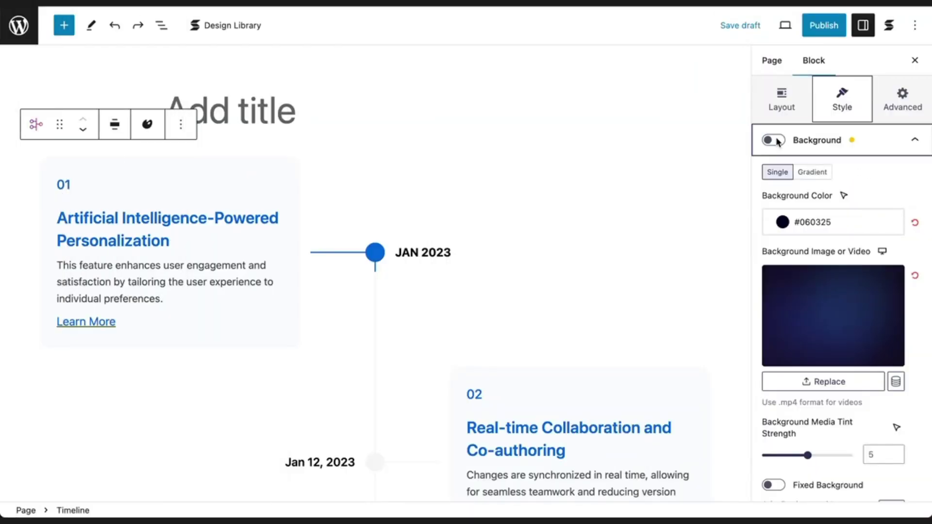
Turn on the first entry's background and set its JAN 2023 date label colour to white.
left_click(776, 141)
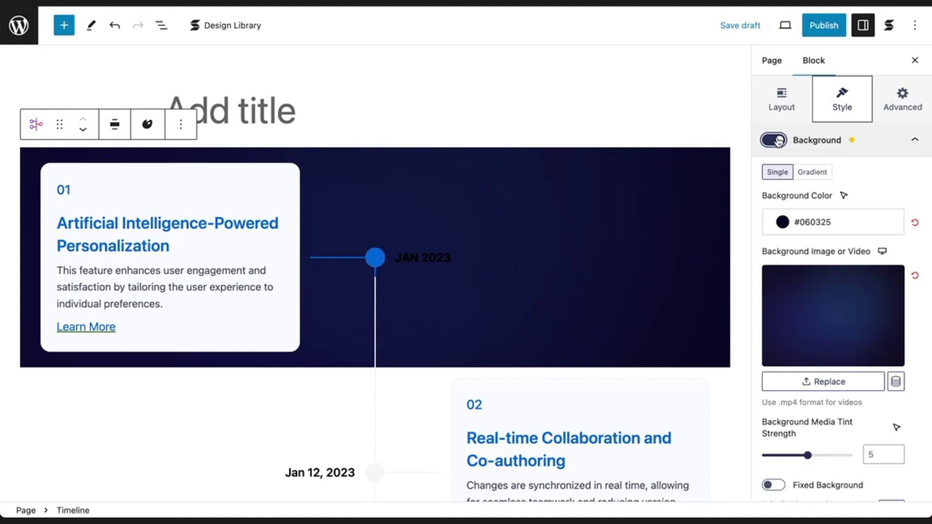
scroll(777, 143, "up", 3)
left_click(819, 181)
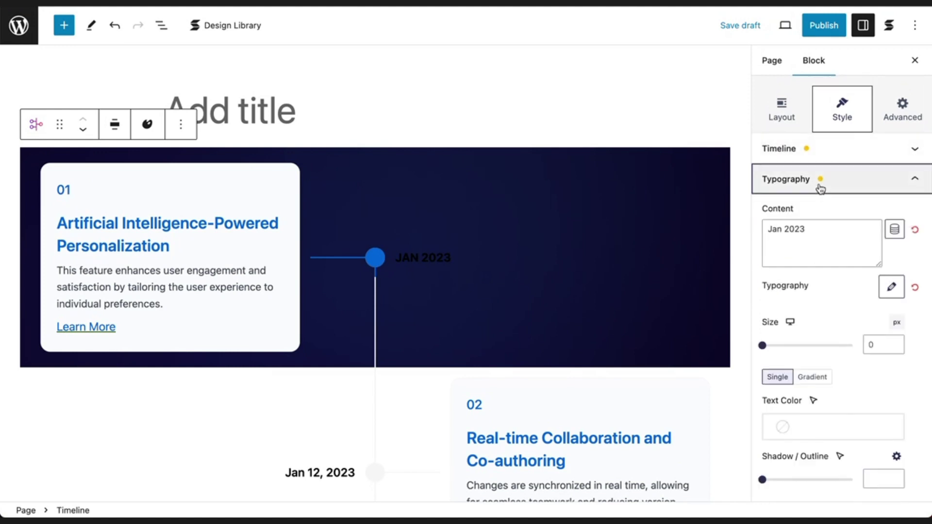
left_click(839, 428)
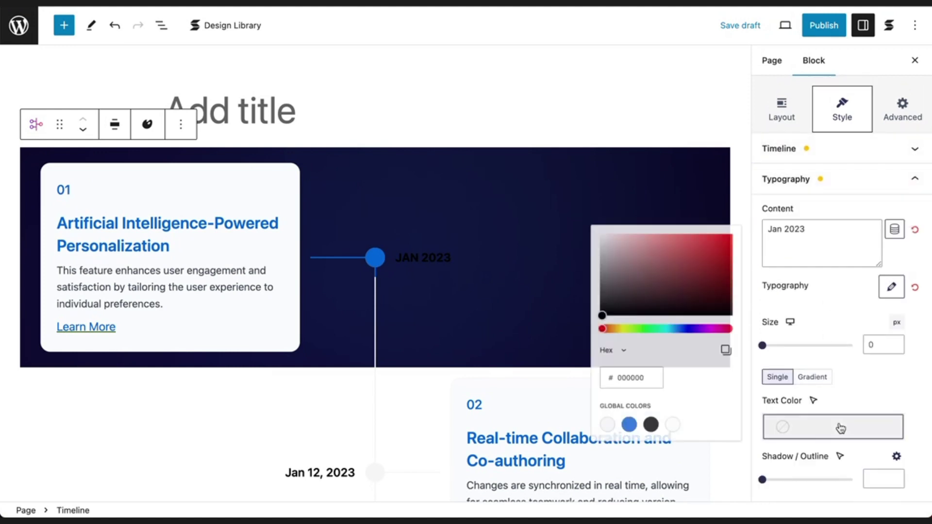
left_click(658, 422)
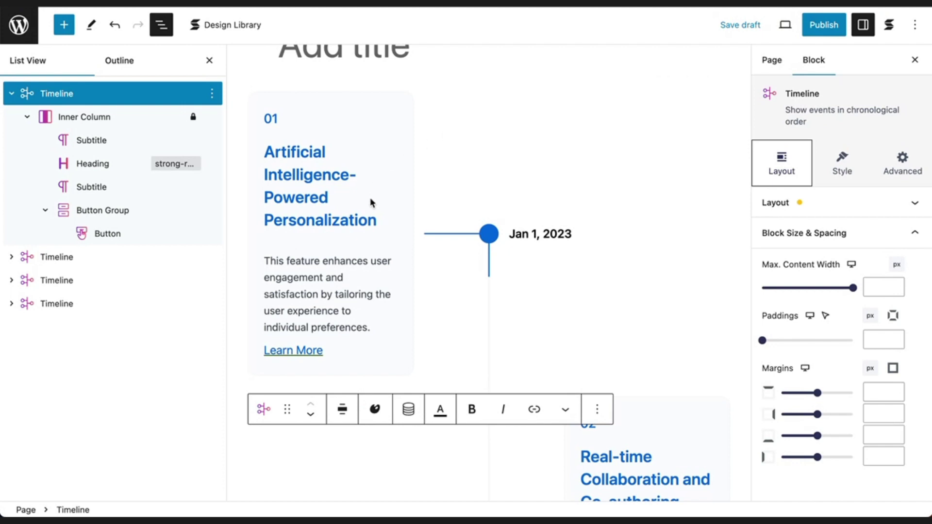
Inspect the first card's heading, description and Learn More link, then bring up the device preview choices.
left_click(379, 237)
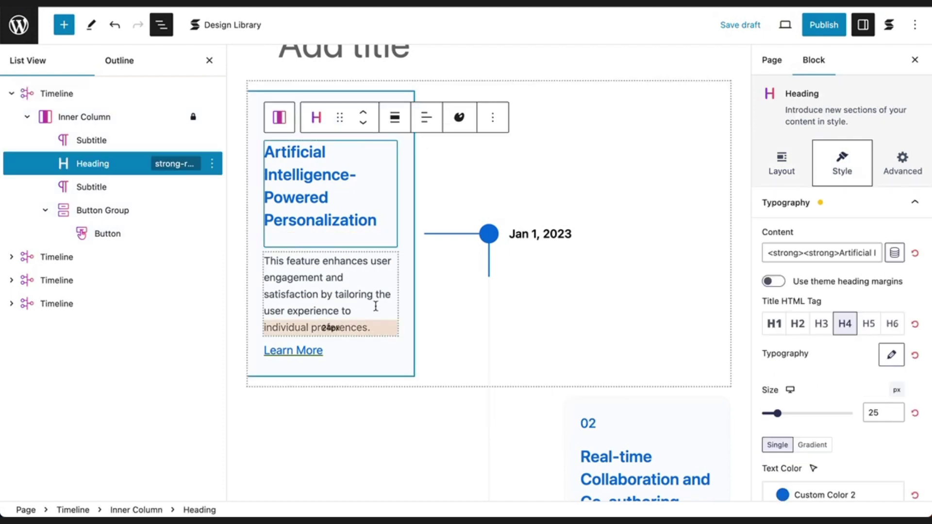
left_click(377, 326)
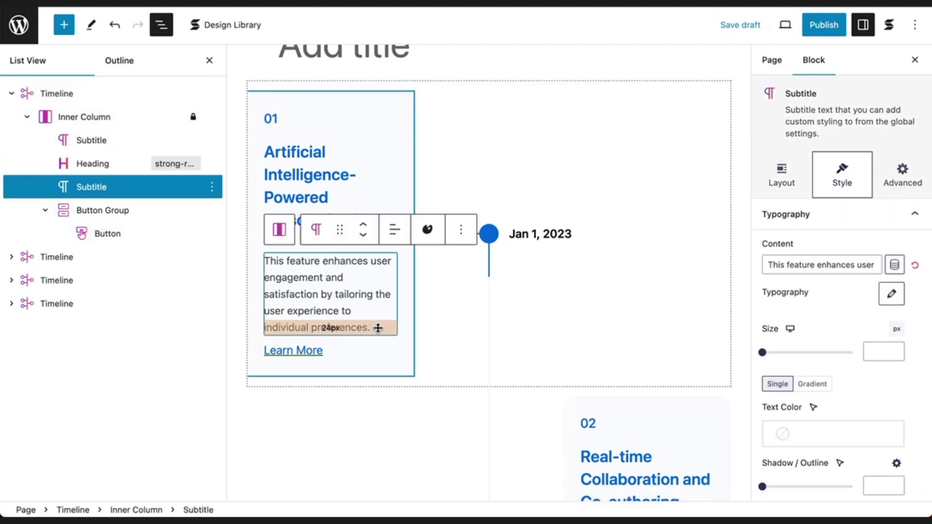
left_click(352, 355)
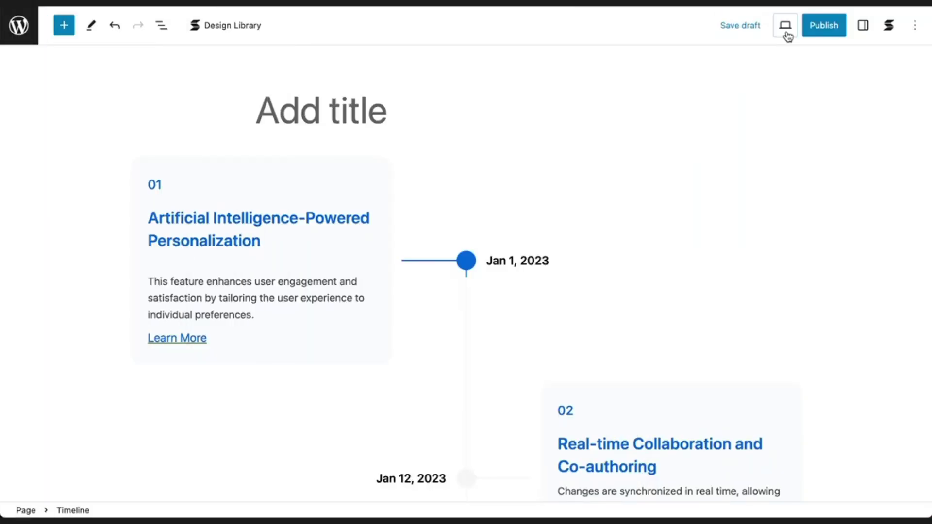
left_click(786, 32)
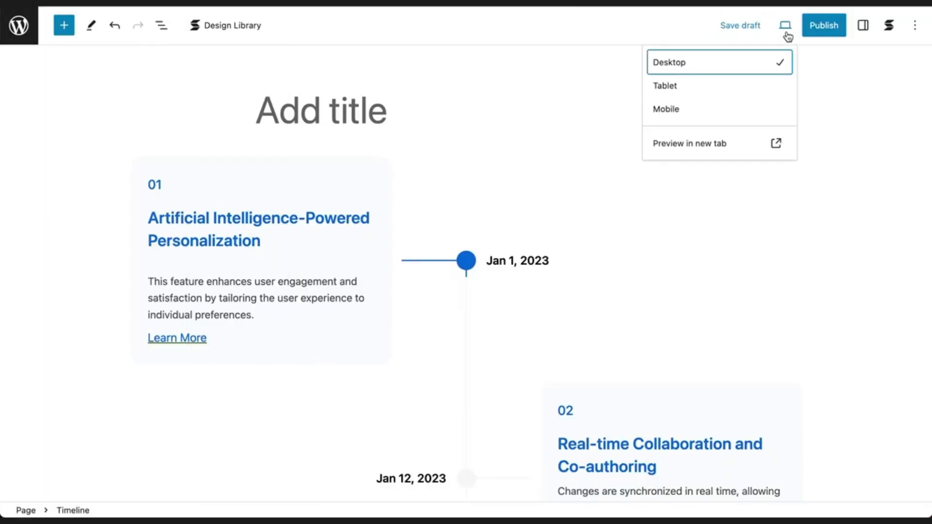
Switch to Mobile preview and scroll the single-column timeline down to the Jan 28, 2023 entry.
left_click(780, 116)
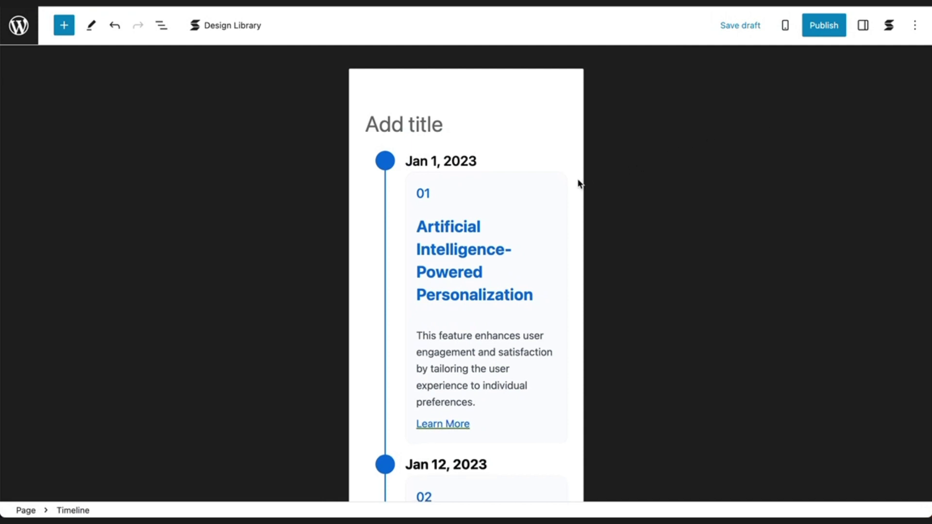
scroll(579, 184, "down", 4)
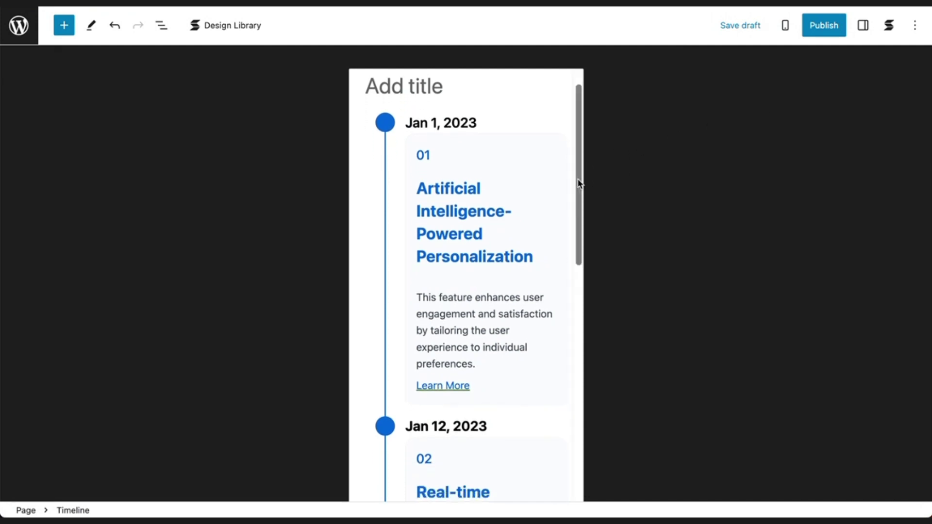
scroll(579, 183, "down", 5)
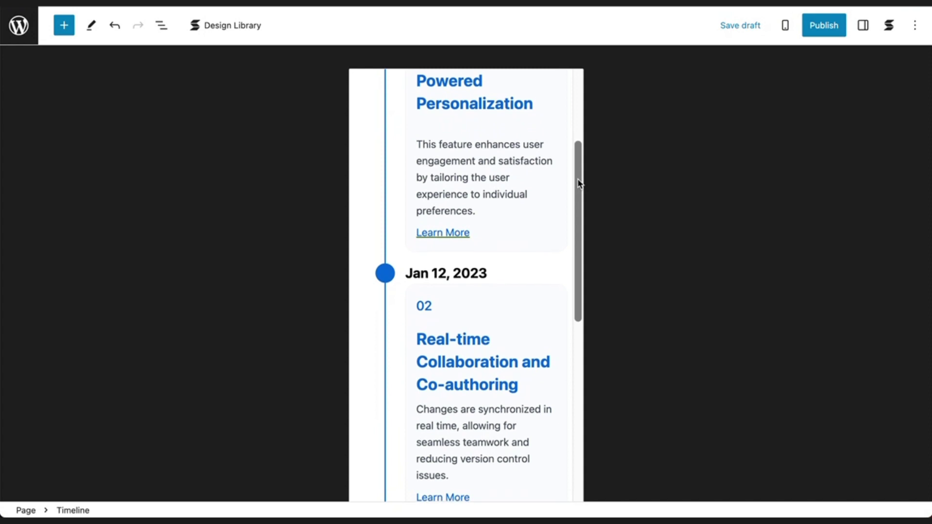
scroll(579, 184, "down", 5)
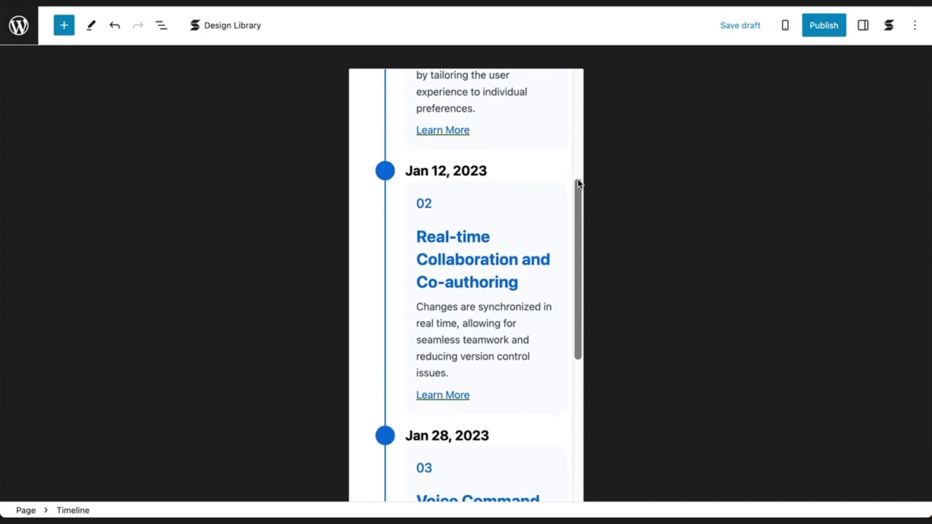
scroll(579, 184, "down", 5)
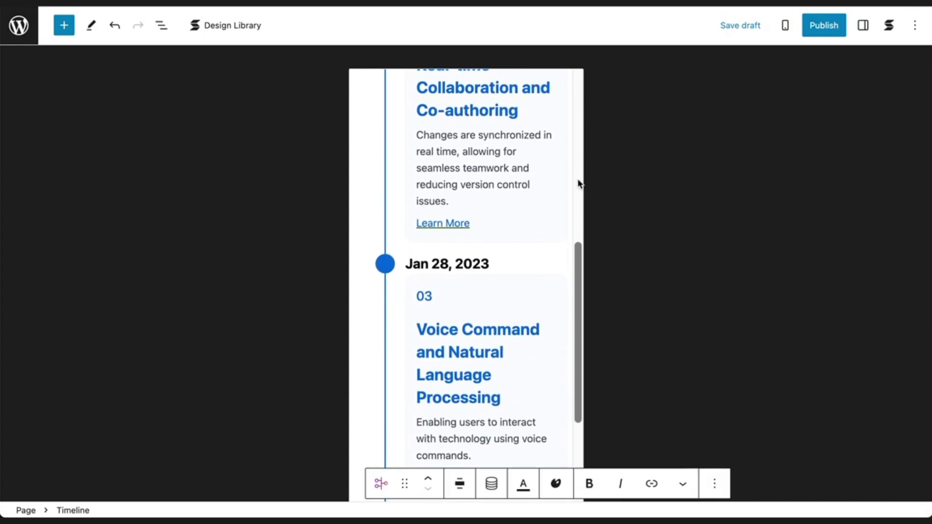